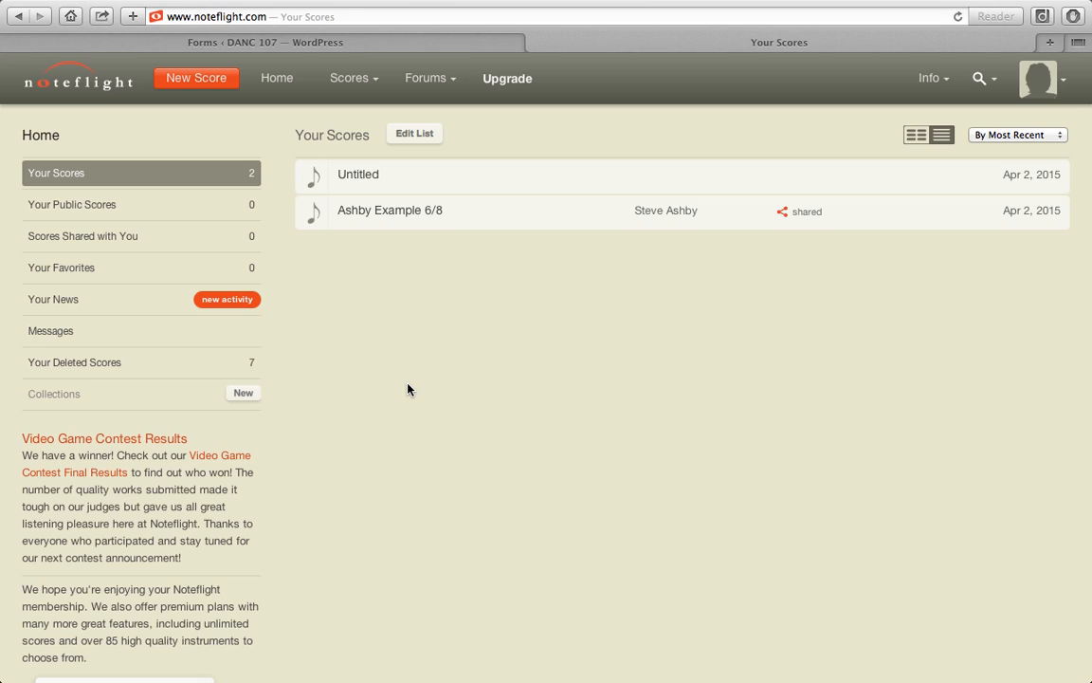
- Create a new score and change its time signature to 6/8
left_click(213, 92)
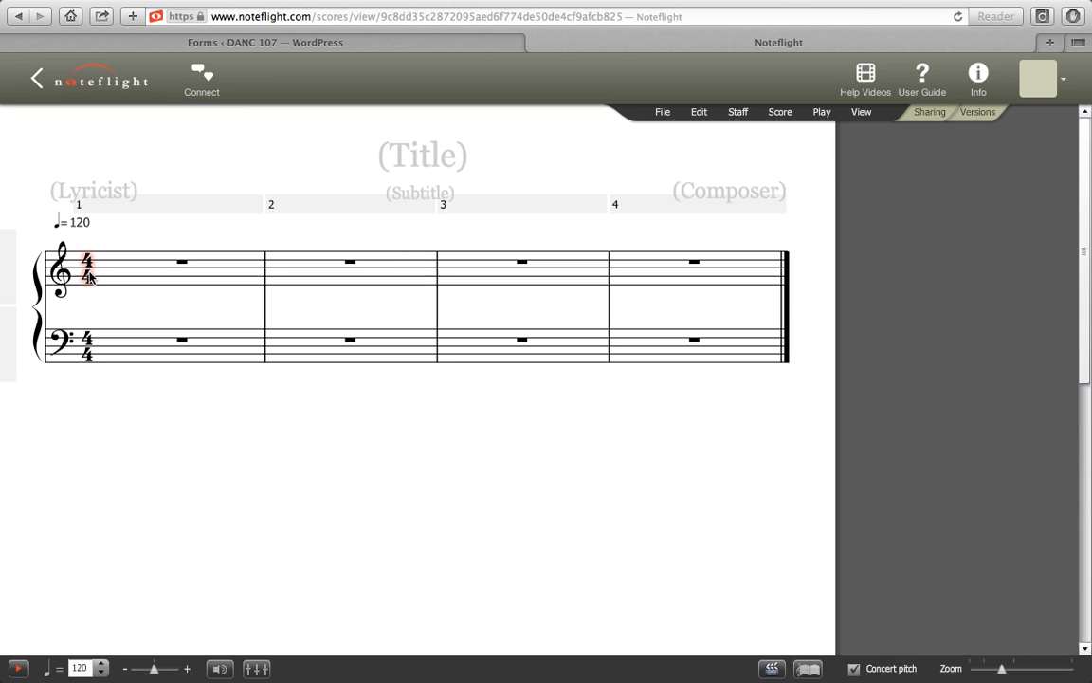
double_click(90, 276)
left_click(261, 420)
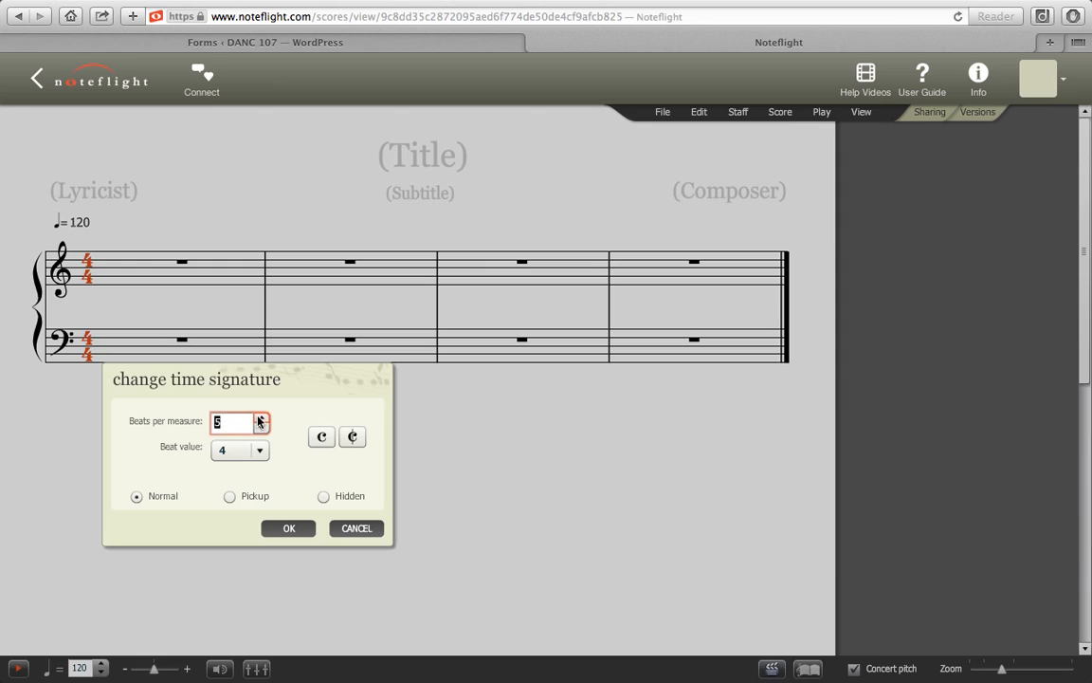
left_click(260, 451)
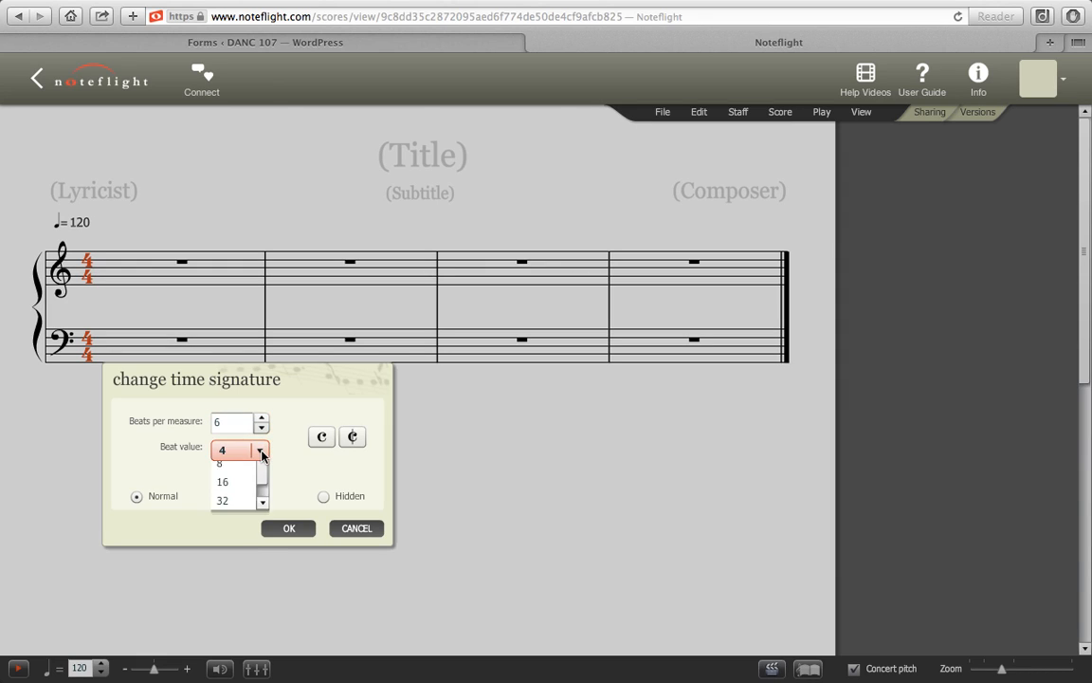
left_click(226, 508)
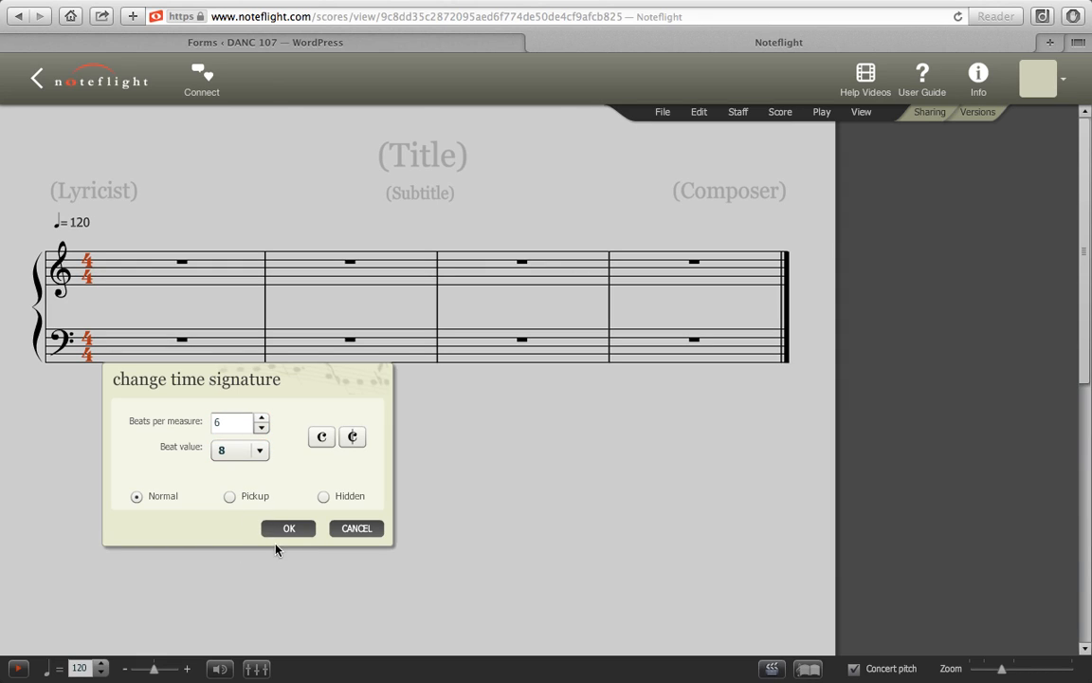
left_click(294, 533)
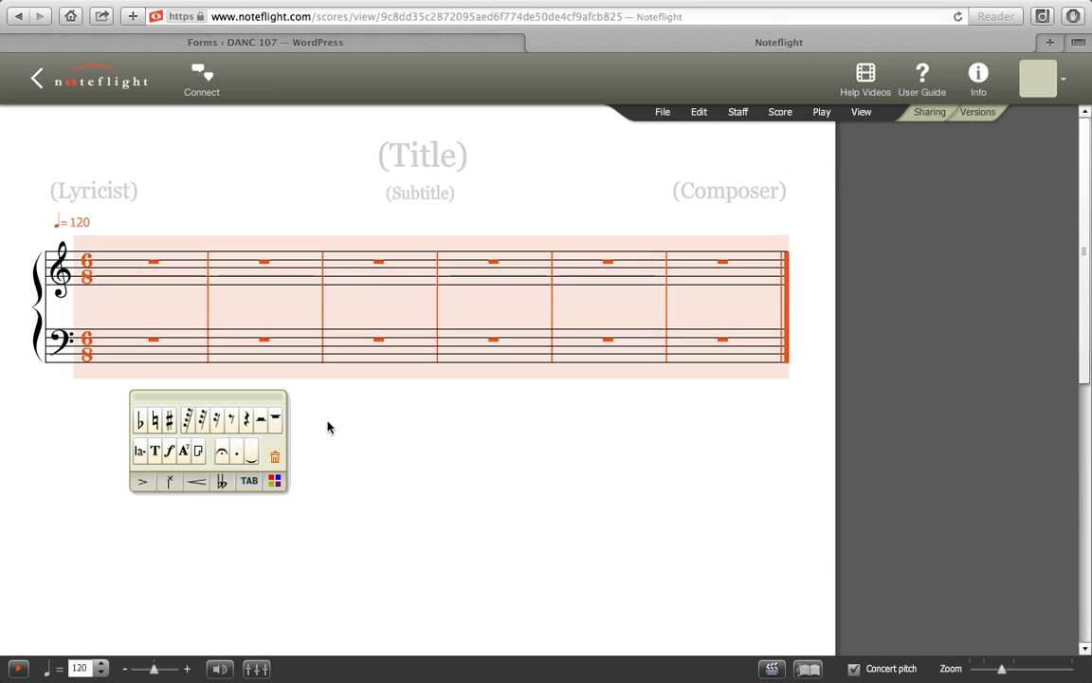
- Change the instrument of both staves to Rhythm from the unpitched percussion group
left_click(740, 113)
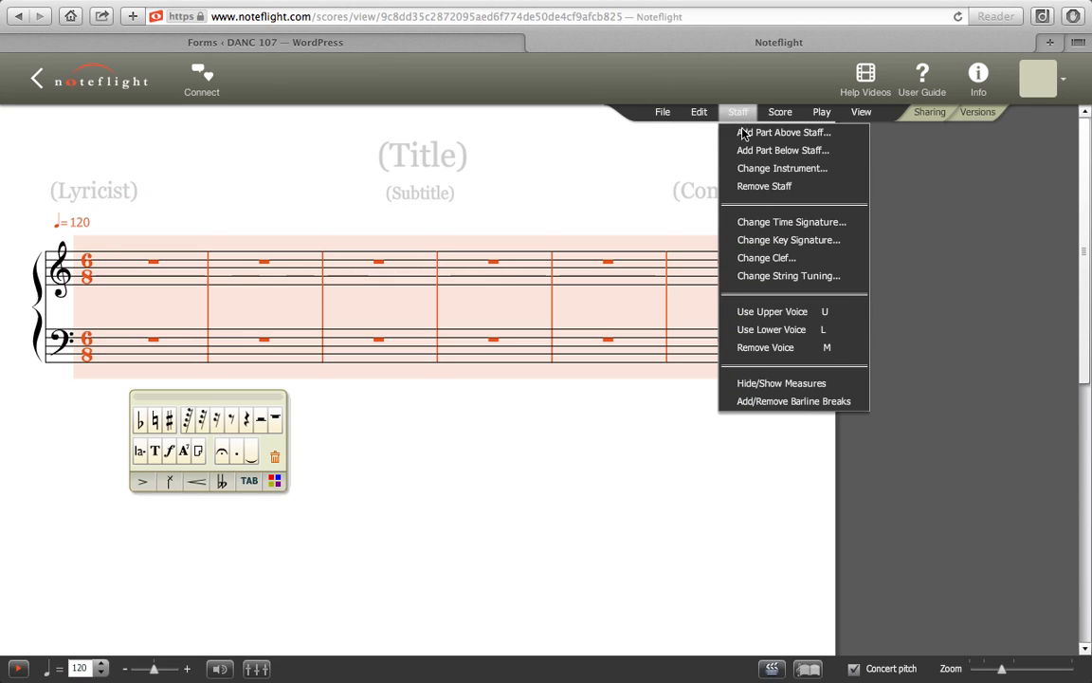
left_click(749, 176)
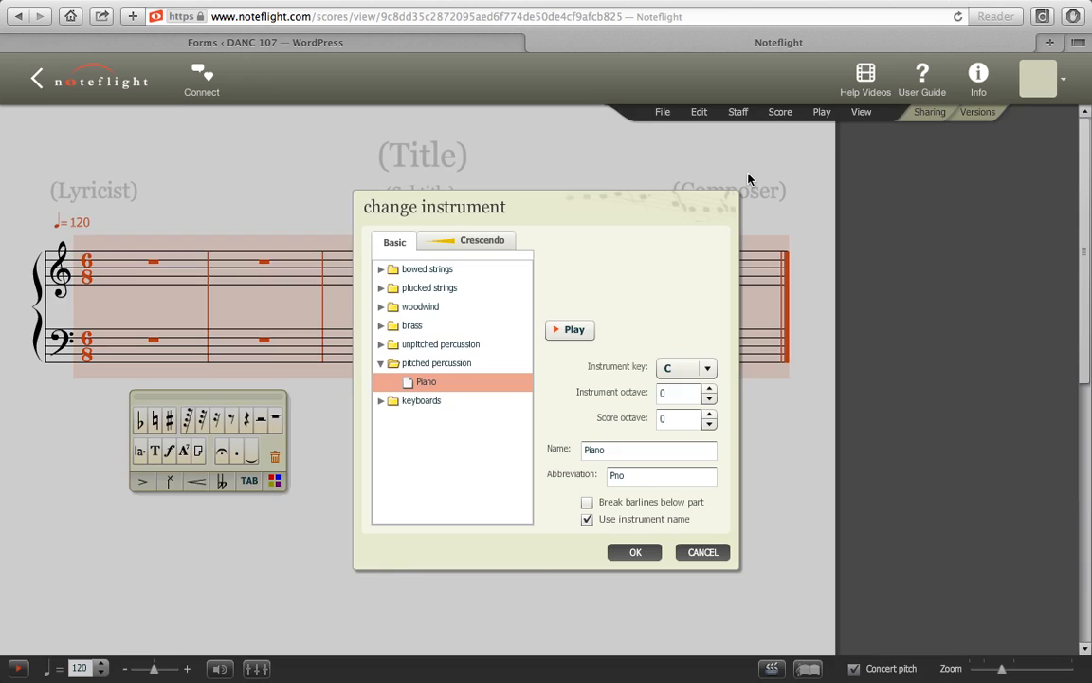
left_click(381, 345)
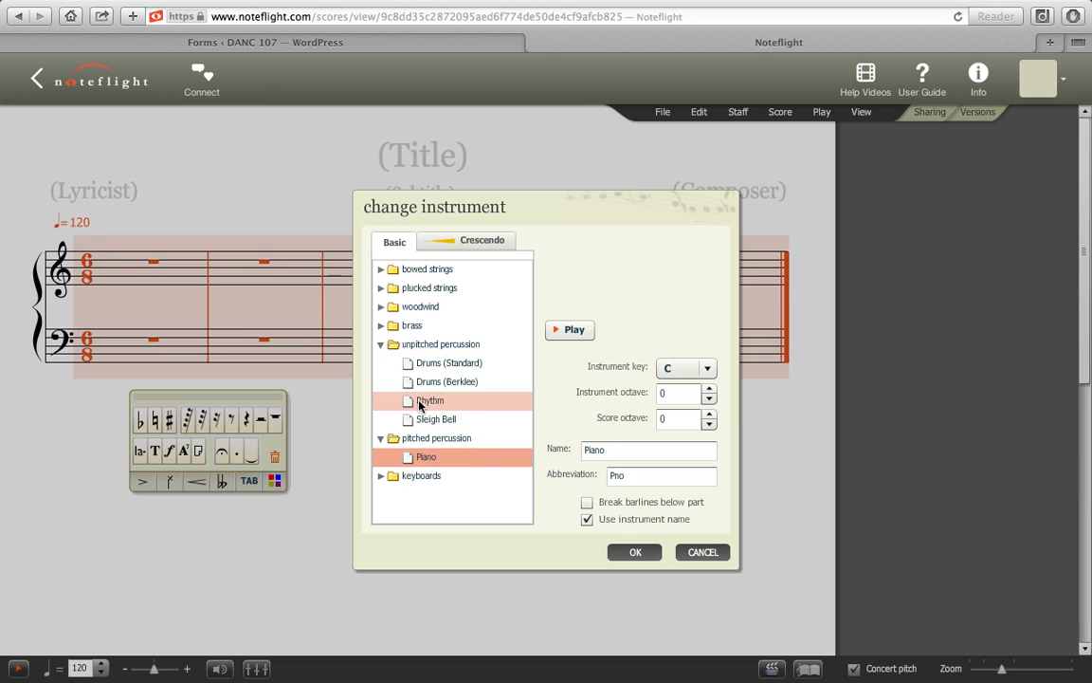
left_click(420, 402)
left_click(634, 552)
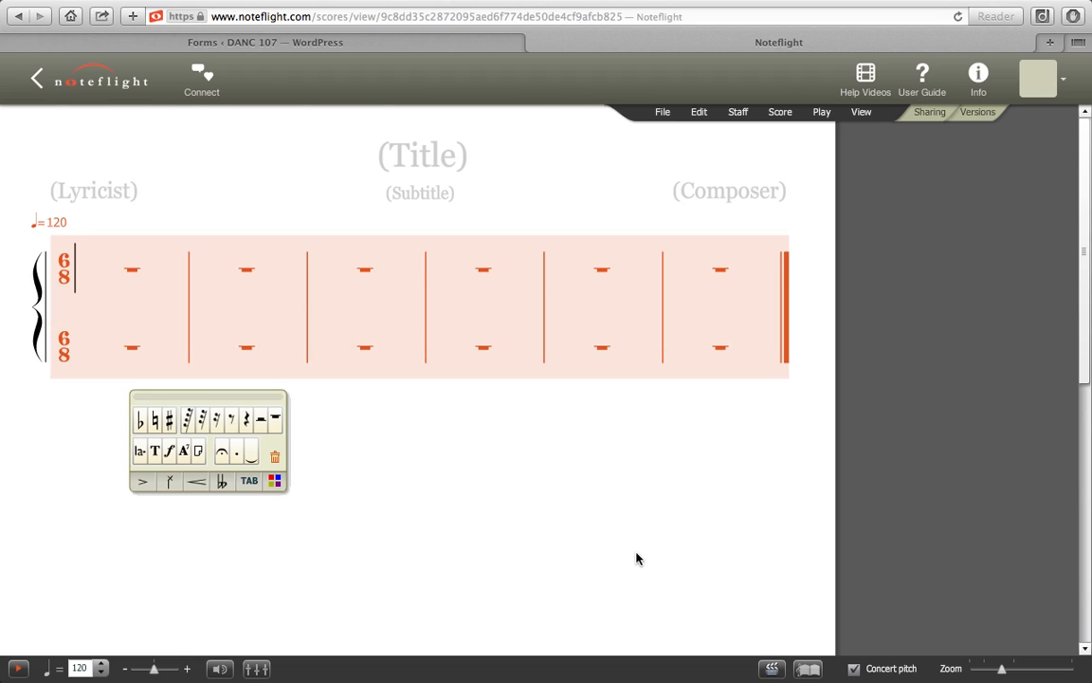
left_click(433, 458)
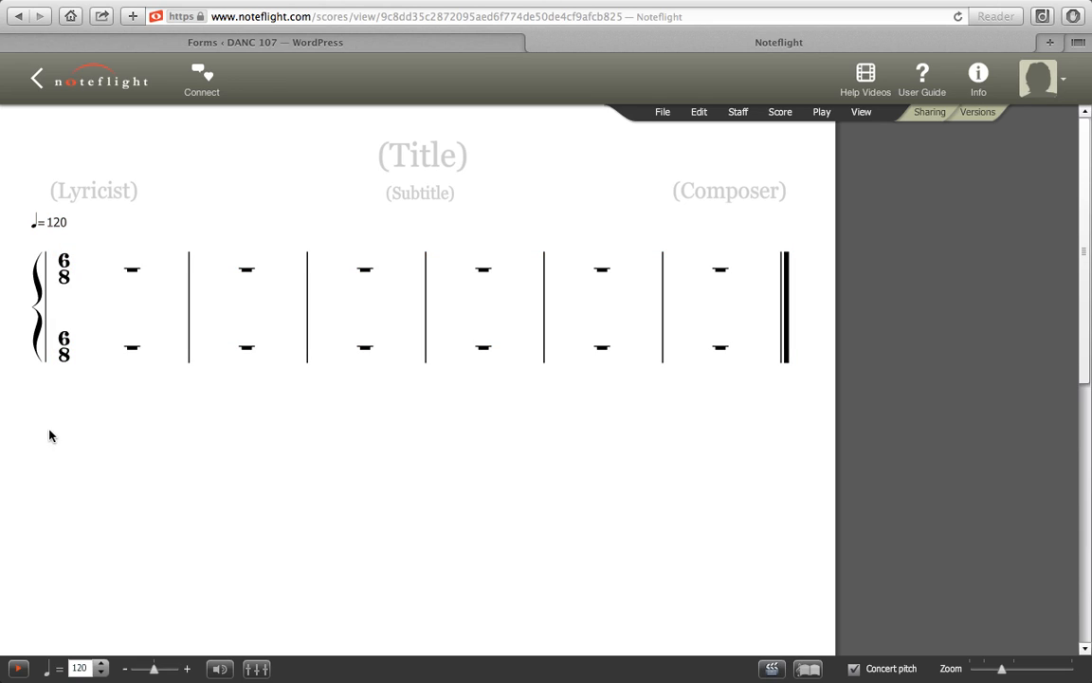
- Remove the lower staff and save the score
left_click(133, 350)
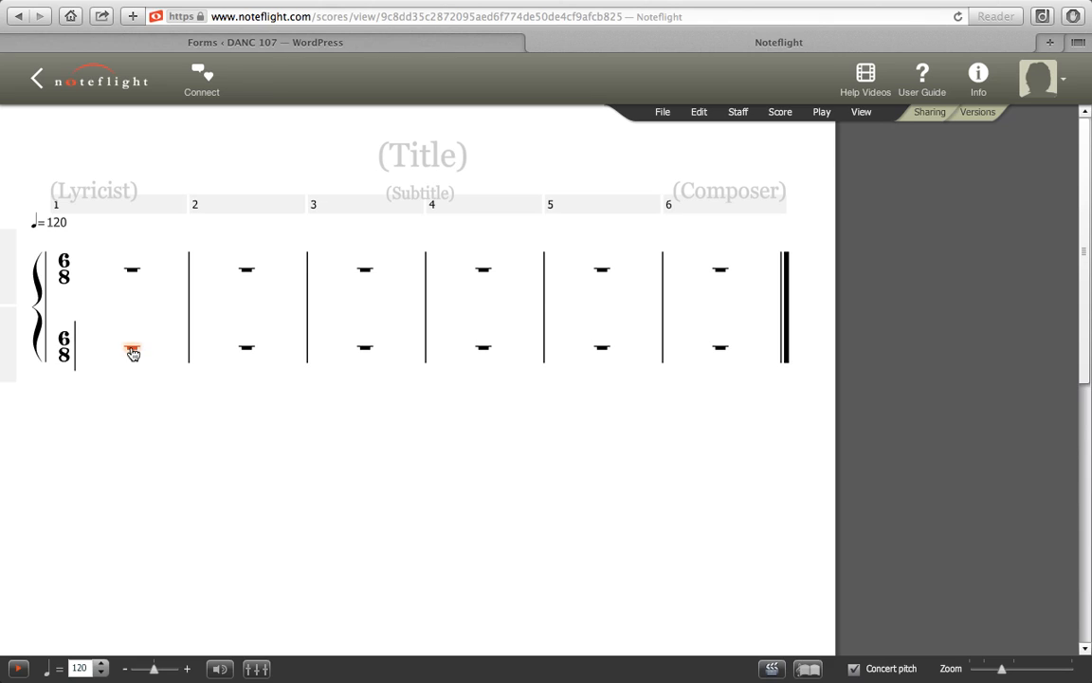
left_click(741, 113)
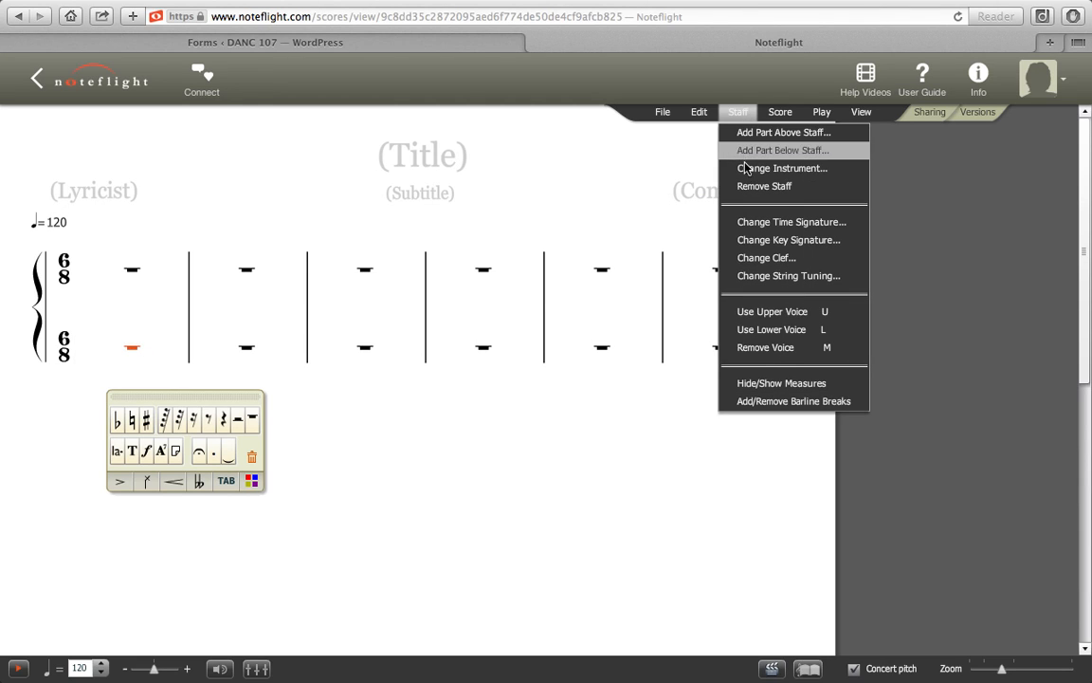
left_click(753, 190)
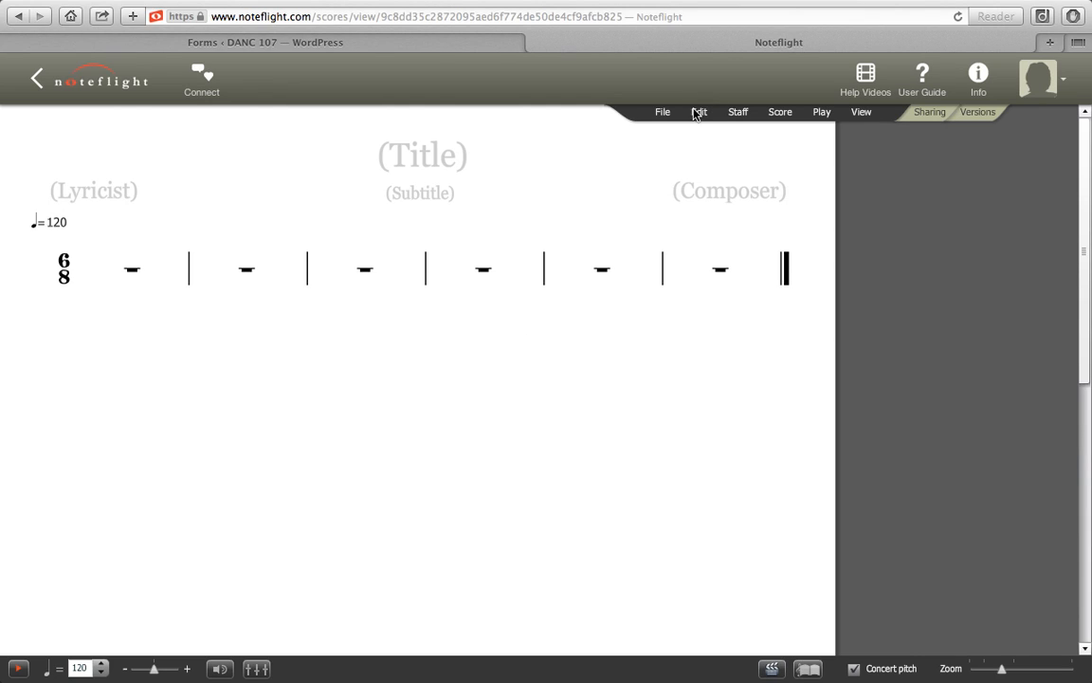
left_click(663, 112)
left_click(664, 134)
- Title the score "Radtastic Rhythm"
left_click(387, 166)
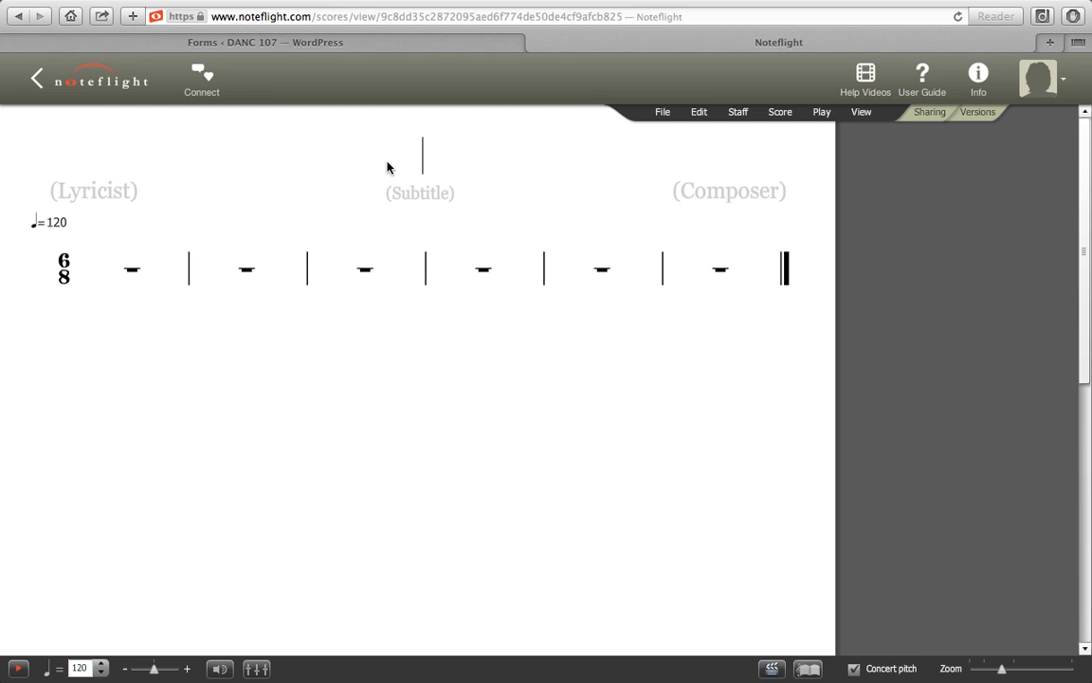
type("Radtast")
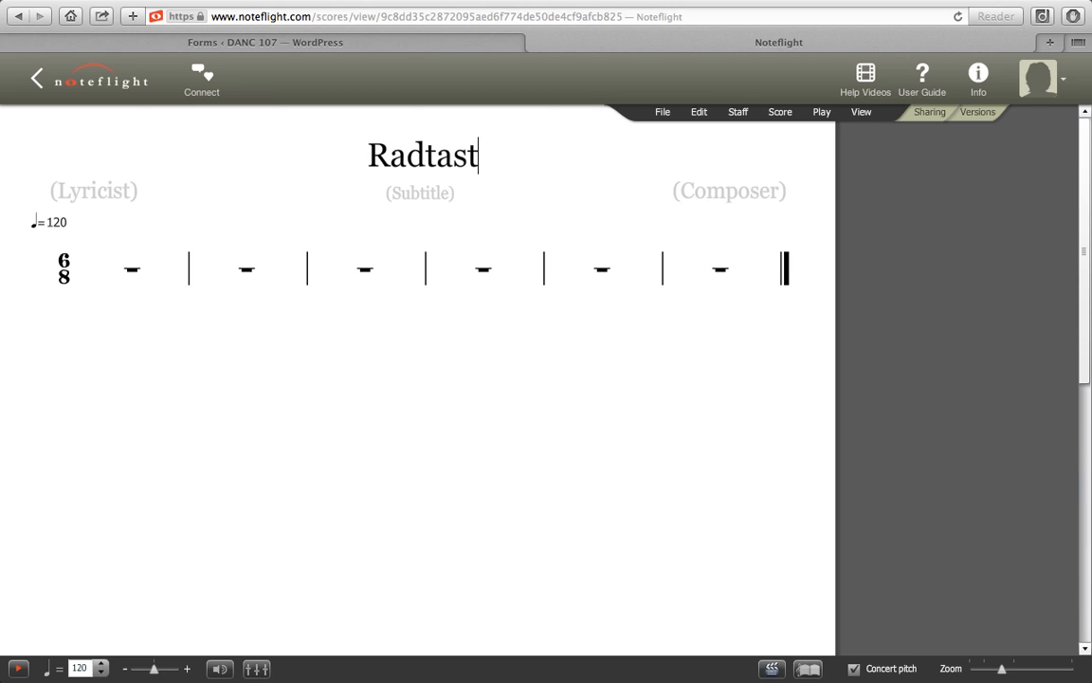
type("ic Rhythm")
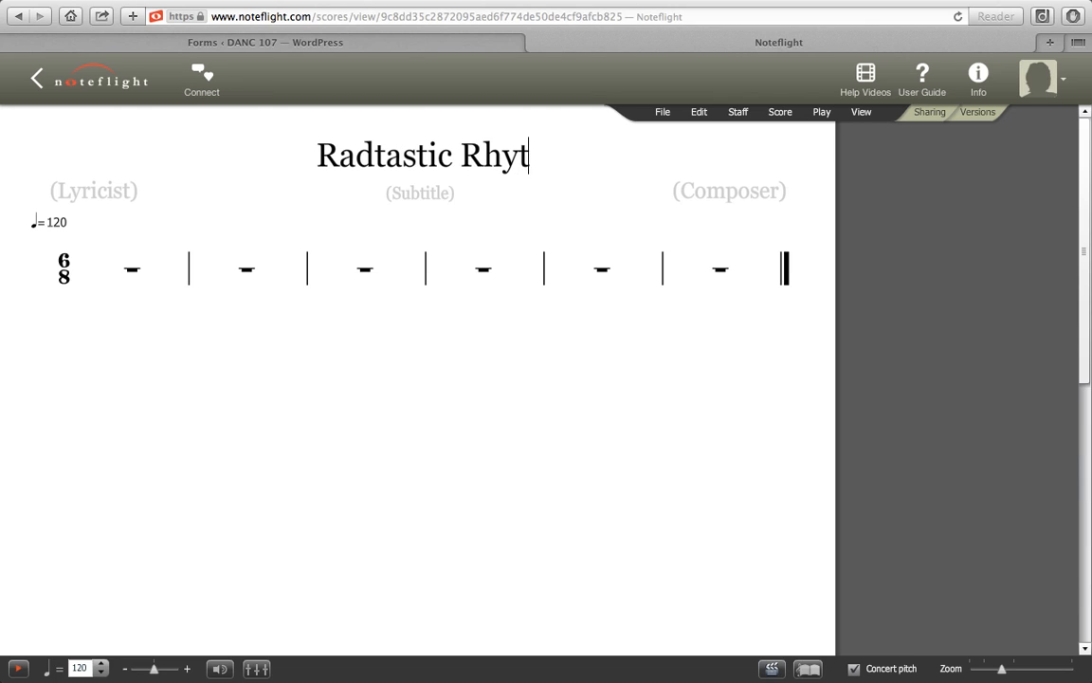
- Enter the composer's name above the staff and save the score
left_click(705, 191)
type("Stee")
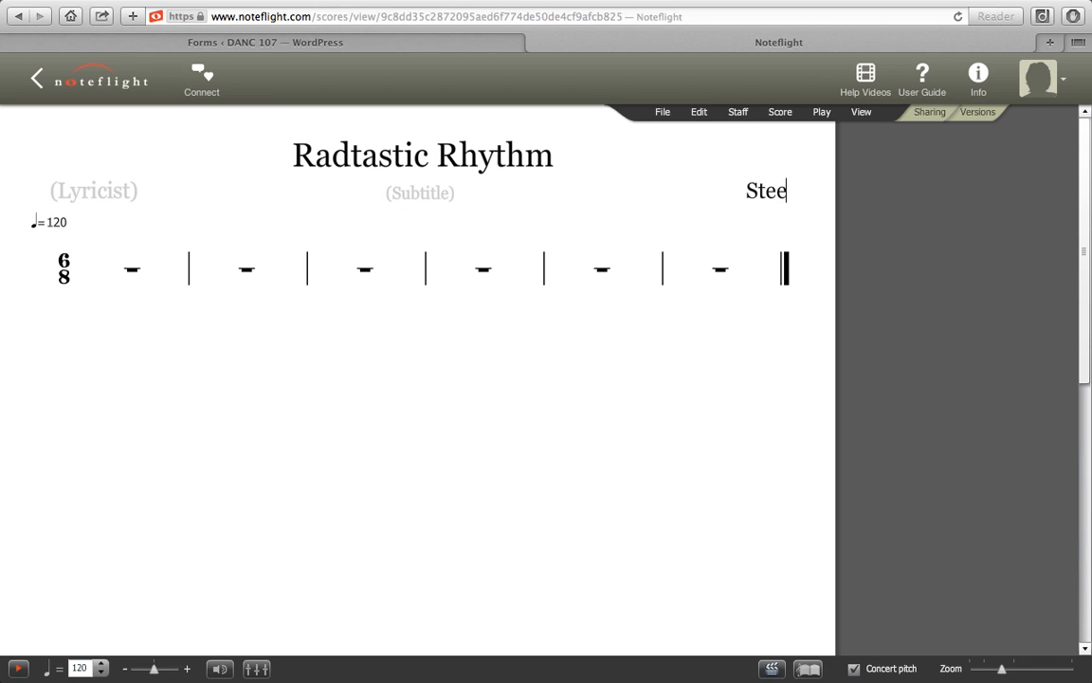
key("BackSpace")
type("ve Ashby")
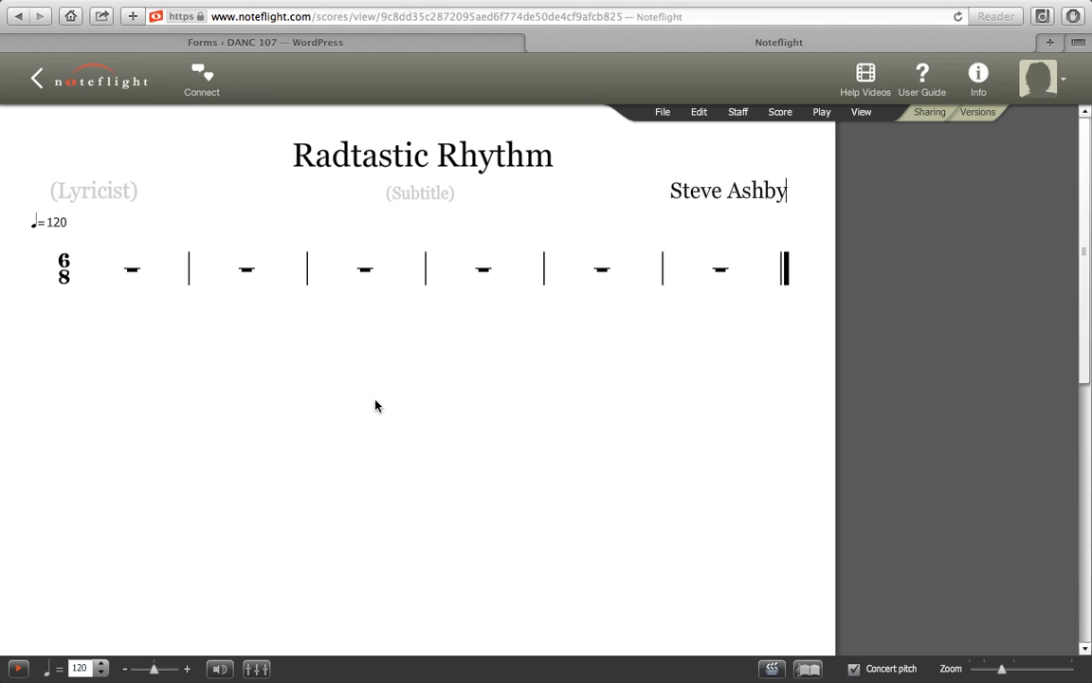
left_click(663, 112)
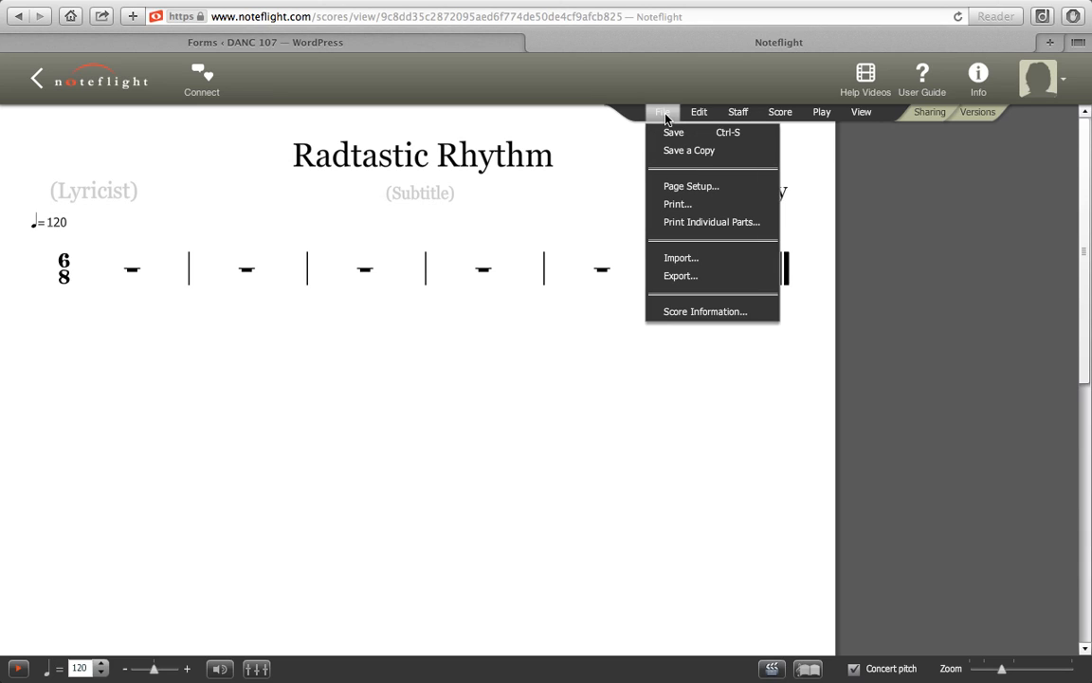
left_click(668, 133)
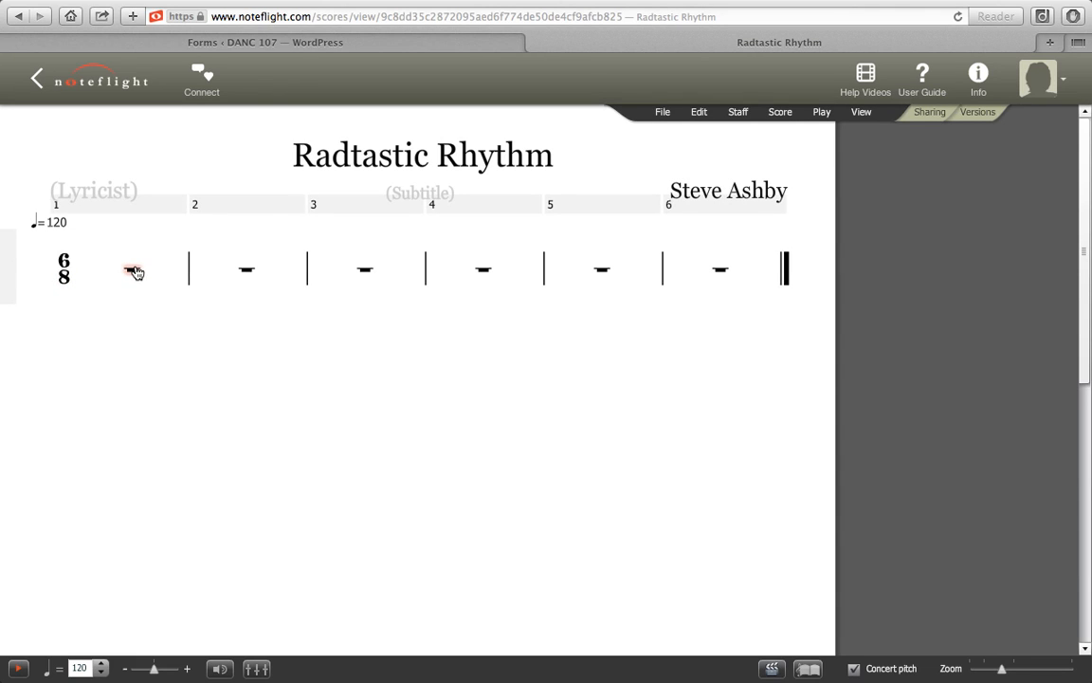
- Enter three eighth notes at the start of measure 1, replacing the whole-measure rest
left_click(135, 273)
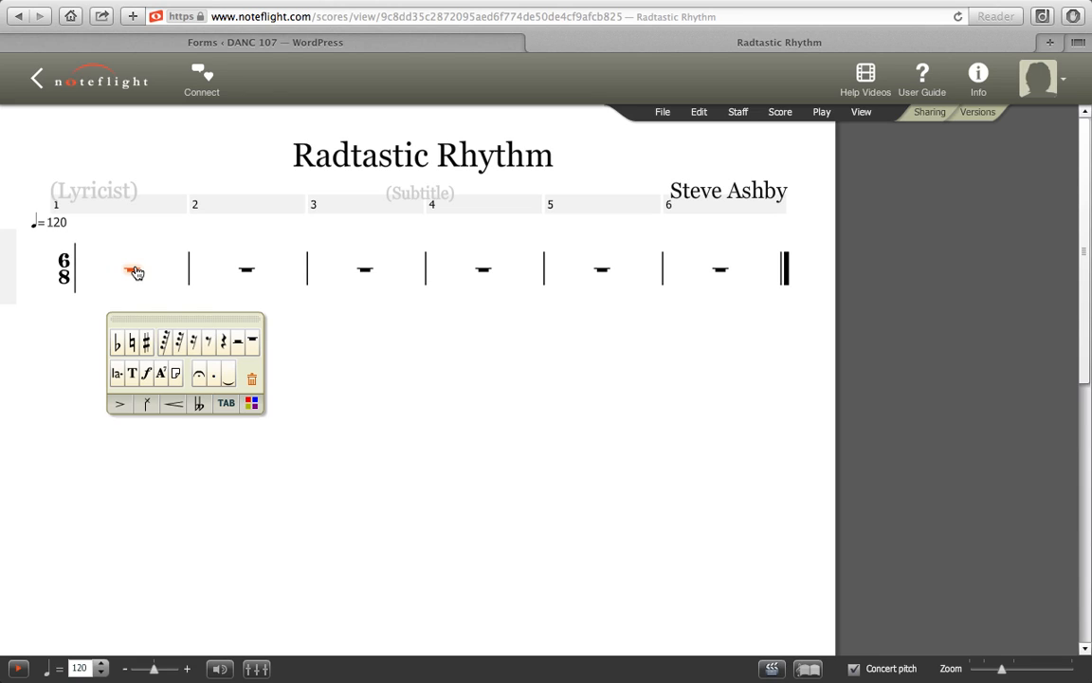
key("a")
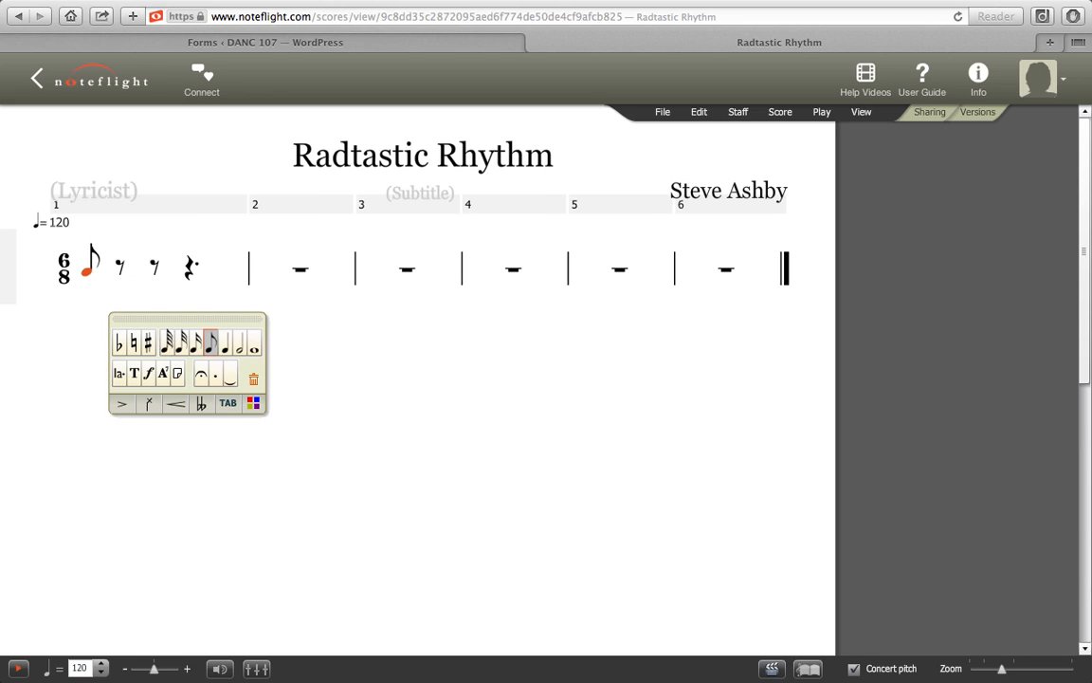
key("a")
key("a")
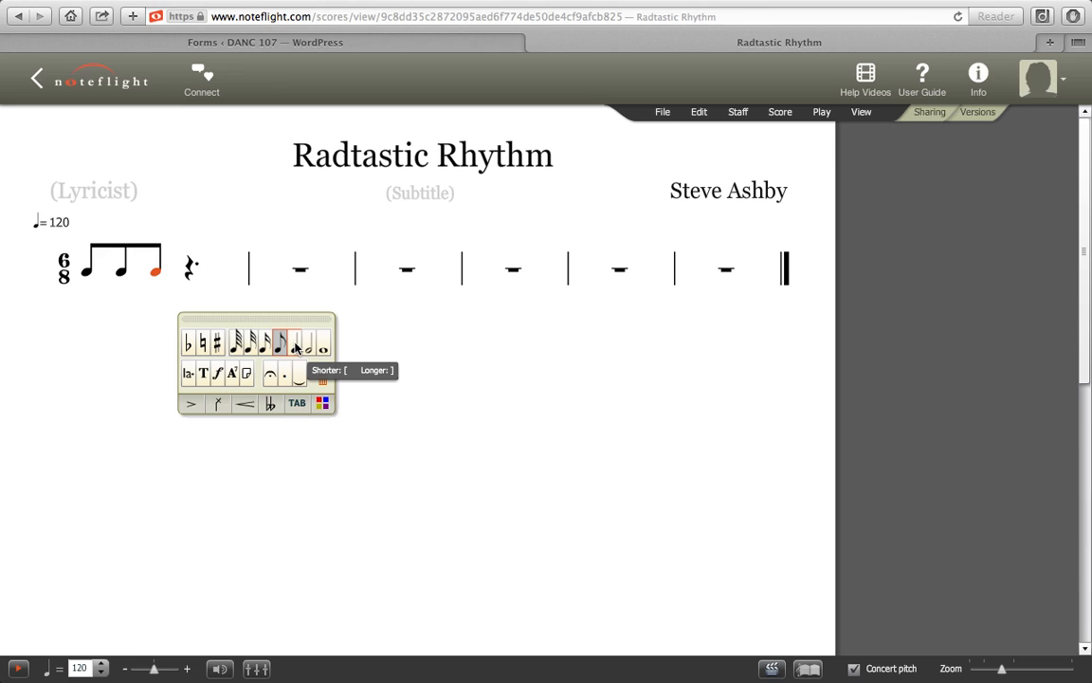
- Lengthen the third note of measure 1 to a quarter note and tie it to another quarter note
key("bracketleft")
key("bracketright")
key("bracketright")
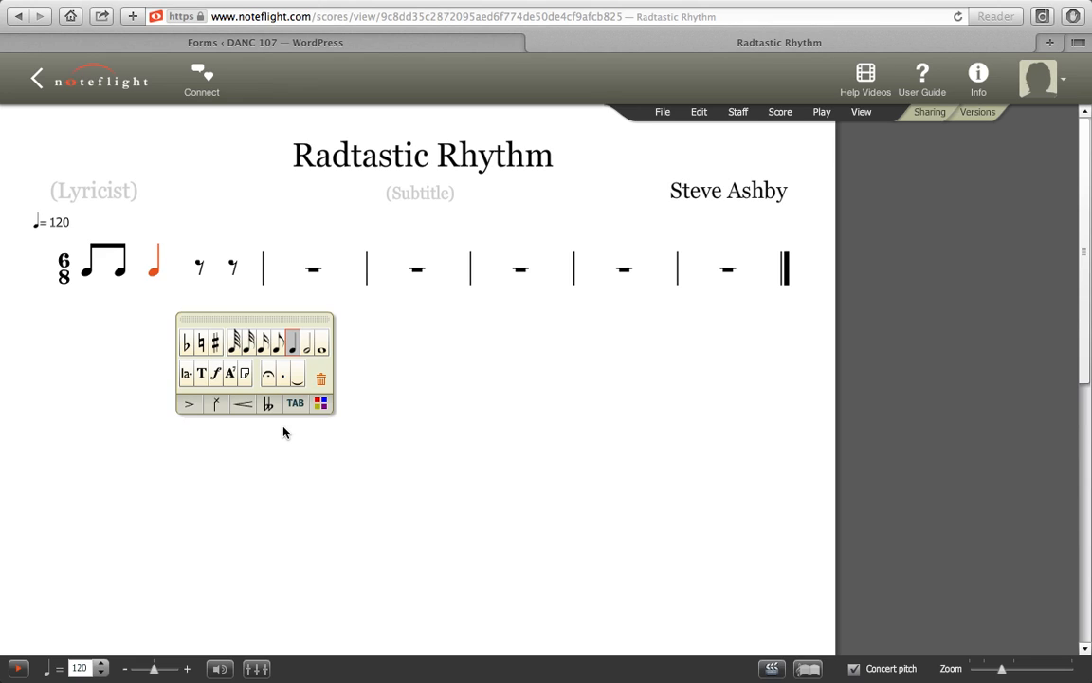
left_click(299, 379)
key("b")
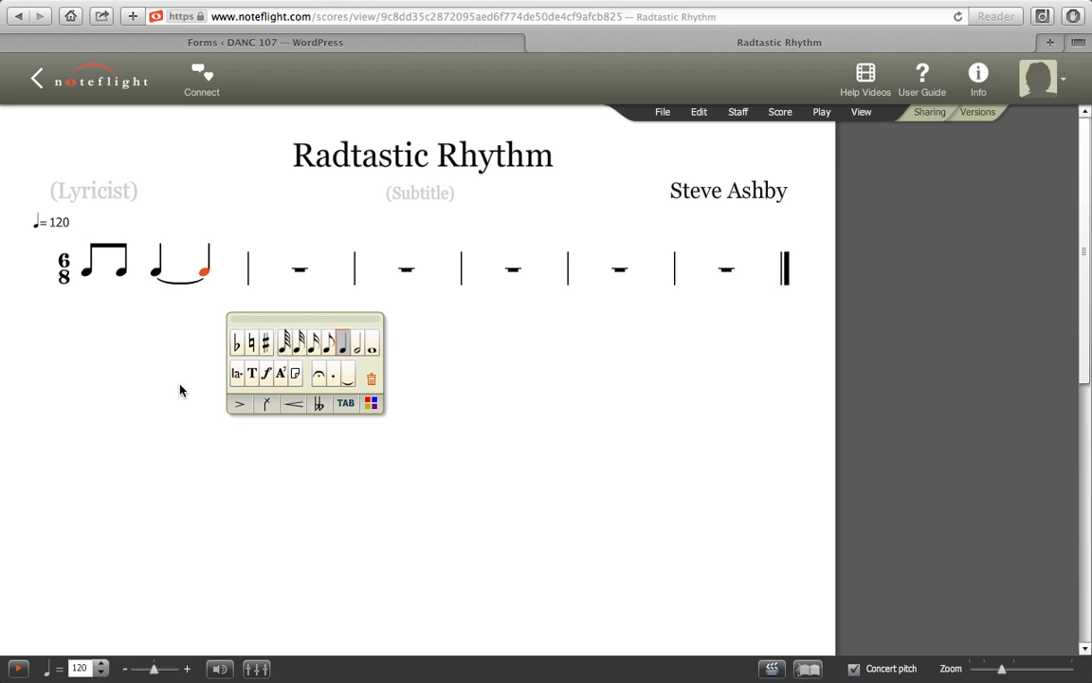
- Fill measure 2 with three quarter notes
key("b")
key("b")
key("b")
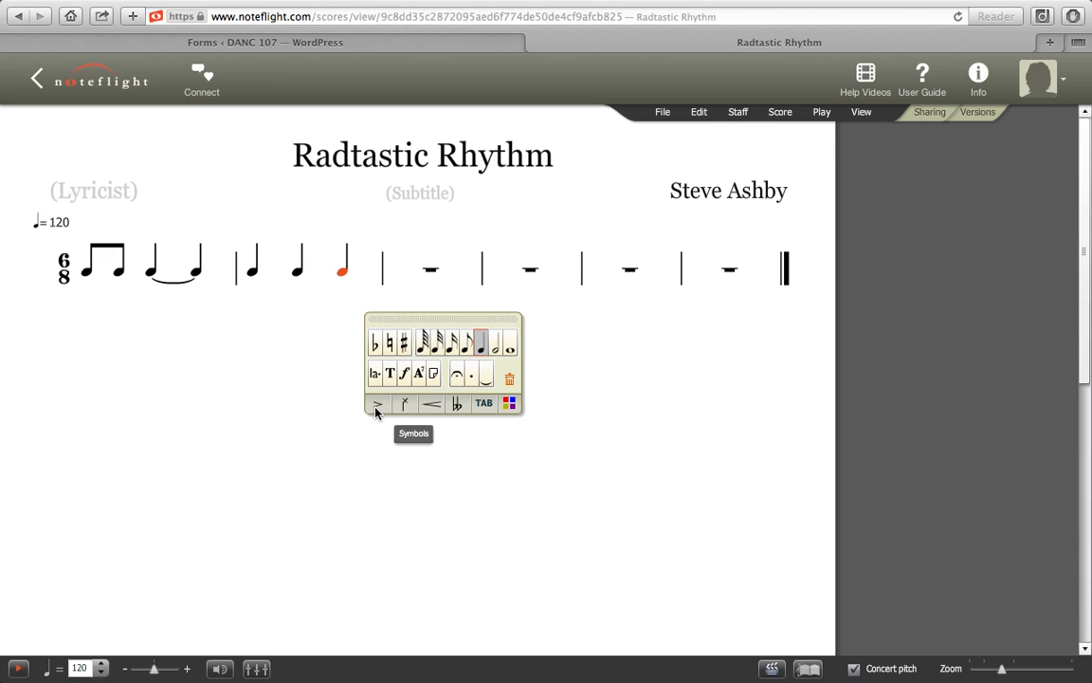
- Add a marcato accent (>) to the last quarter note of measure 2 and save the score
left_click(377, 408)
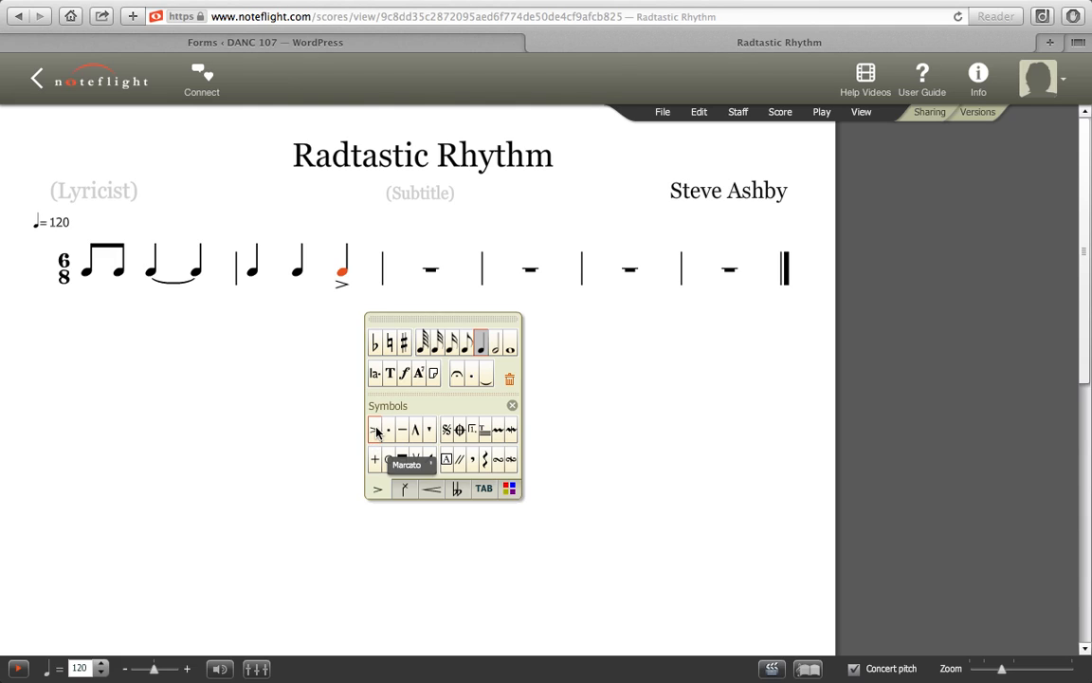
left_click(376, 431)
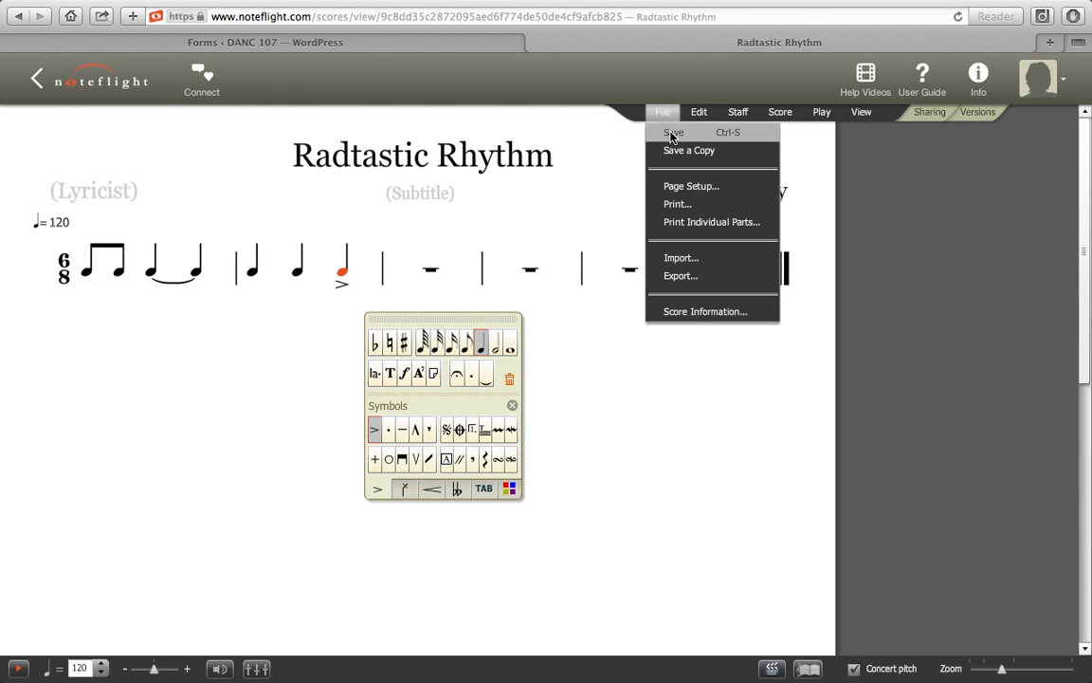
left_click(671, 133)
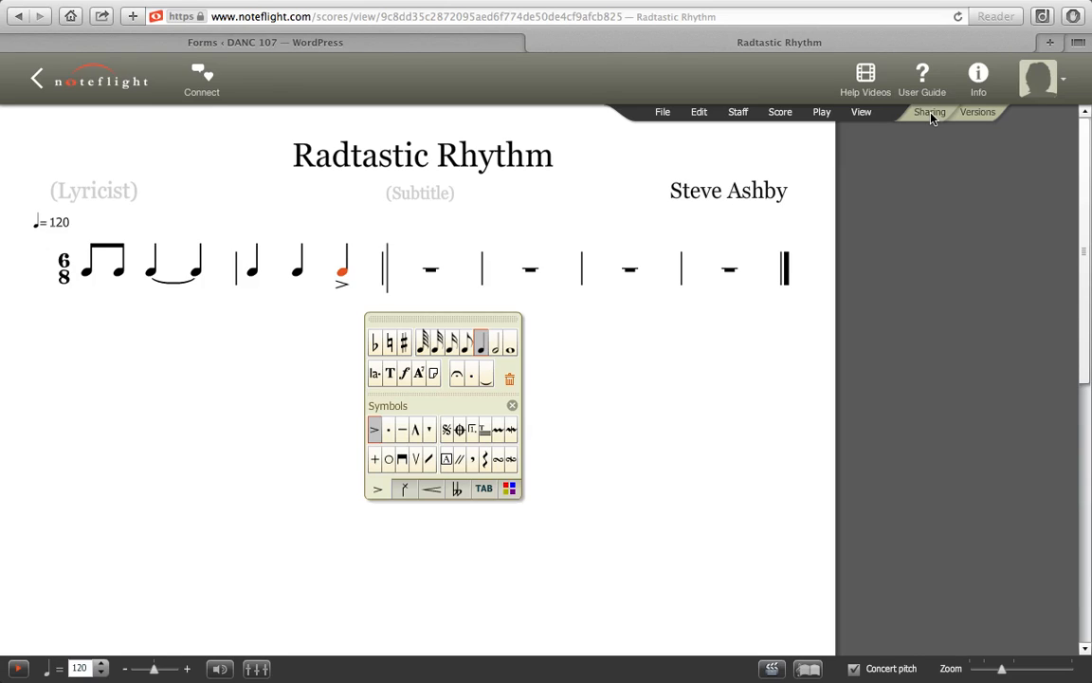
- Set who can access the score to Everyone in its sharing settings
left_click(932, 116)
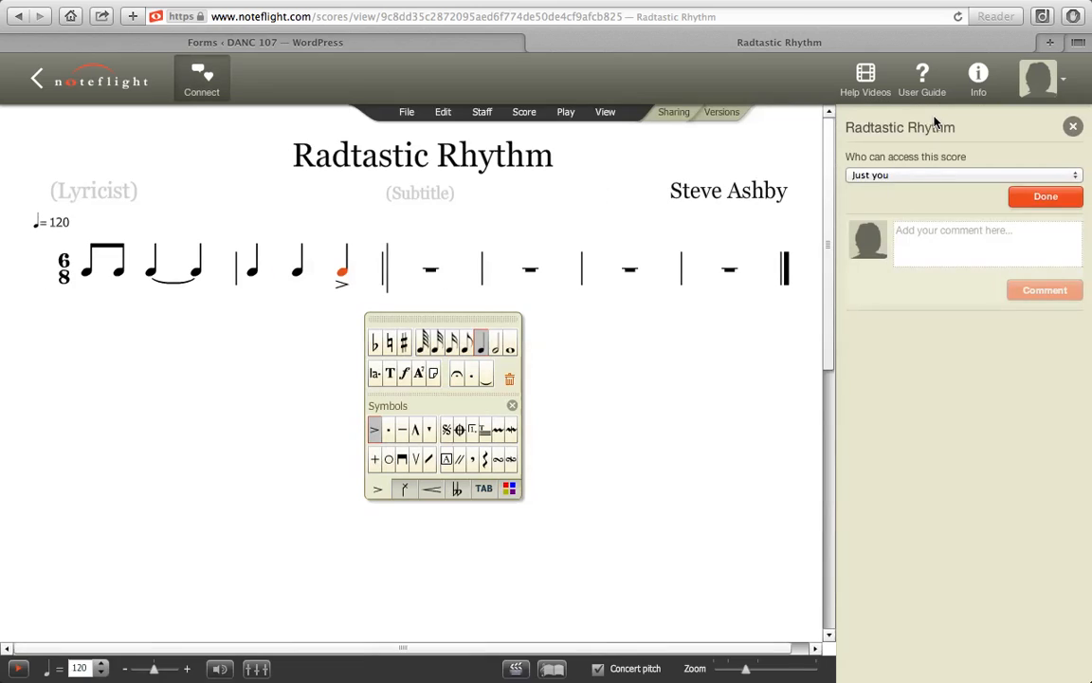
left_click(897, 176)
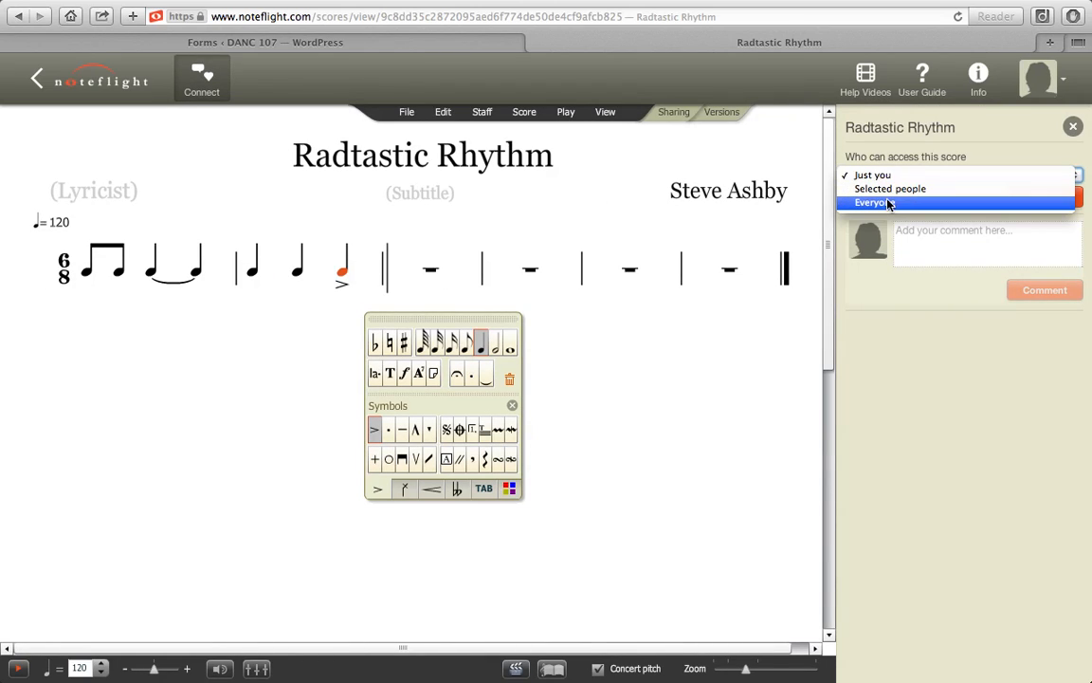
left_click(887, 203)
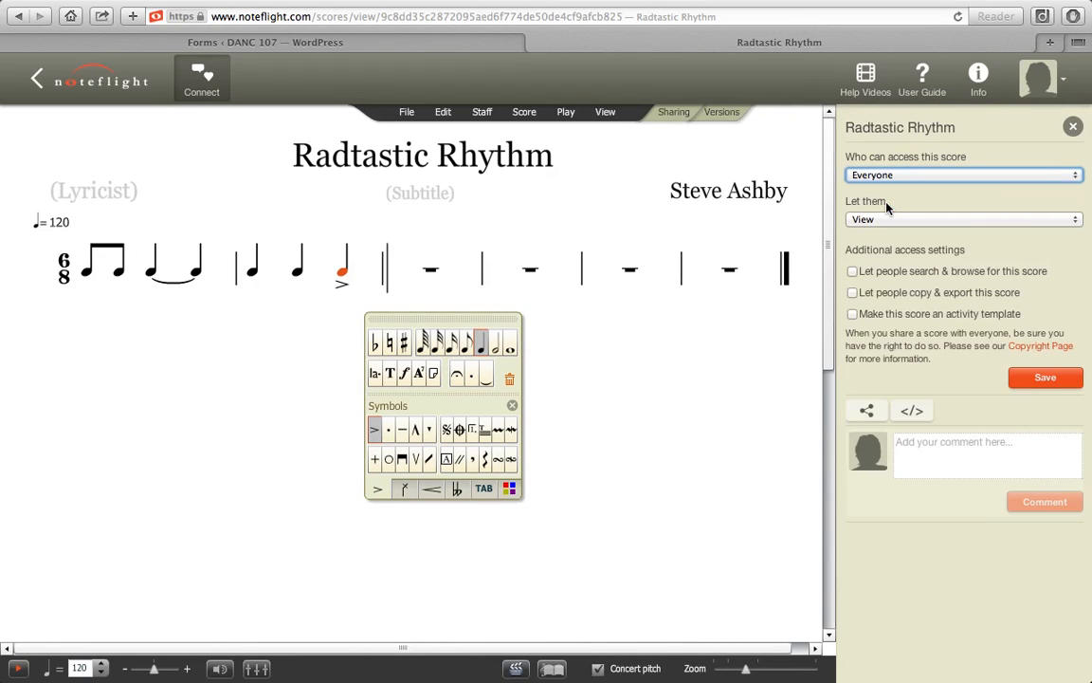
- Show the score's share link, select the whole link, and close the sharing settings
left_click(859, 415)
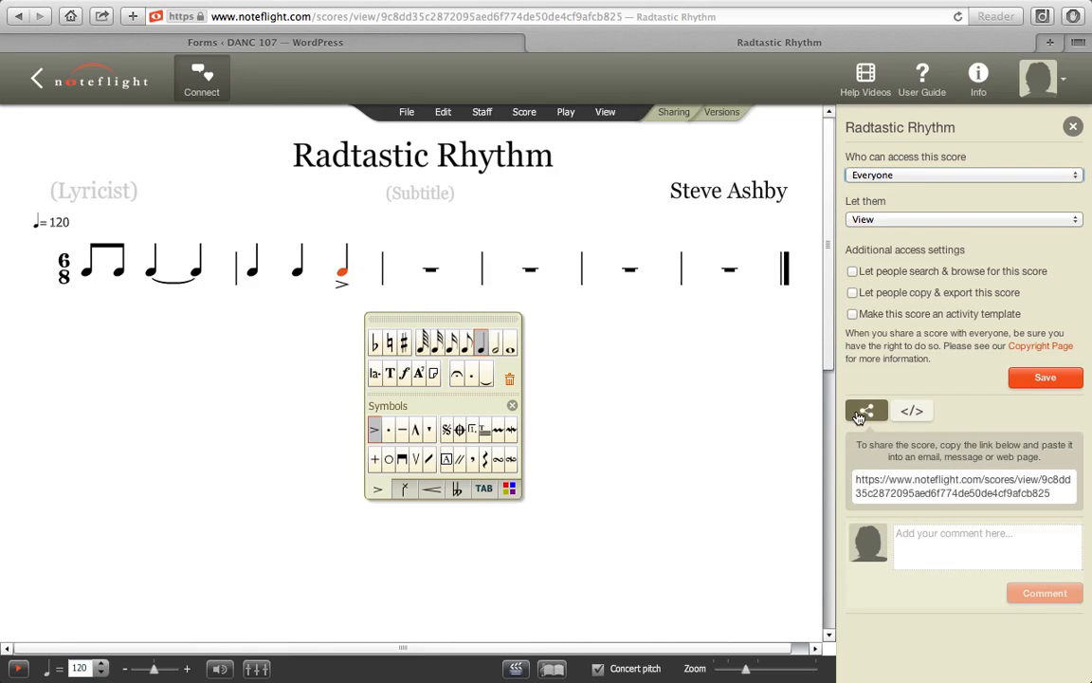
left_click_drag(859, 484, 1070, 503)
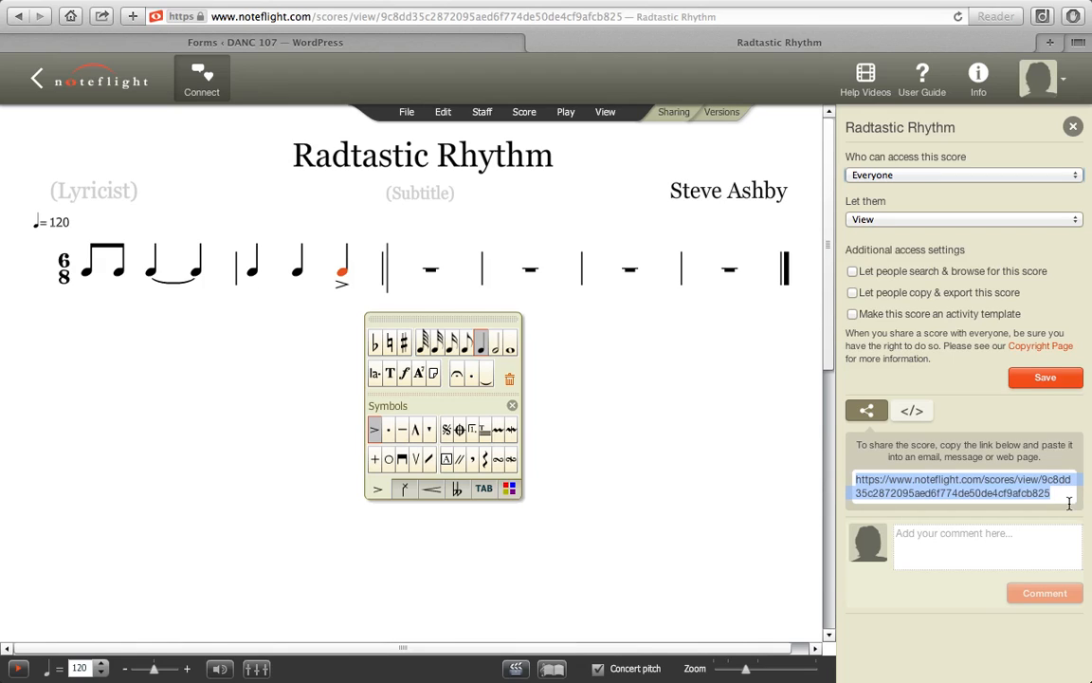
left_click(1073, 128)
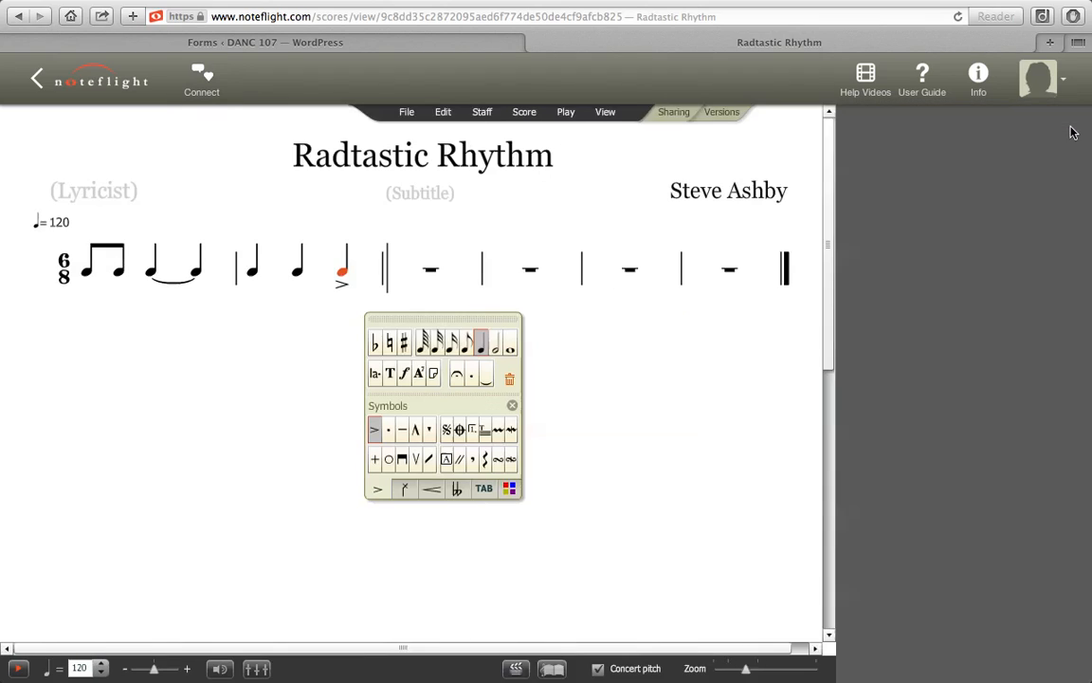
- Try to leave the score page, stay on it instead, and save the Radtastic Rhythm score again
left_click(94, 88)
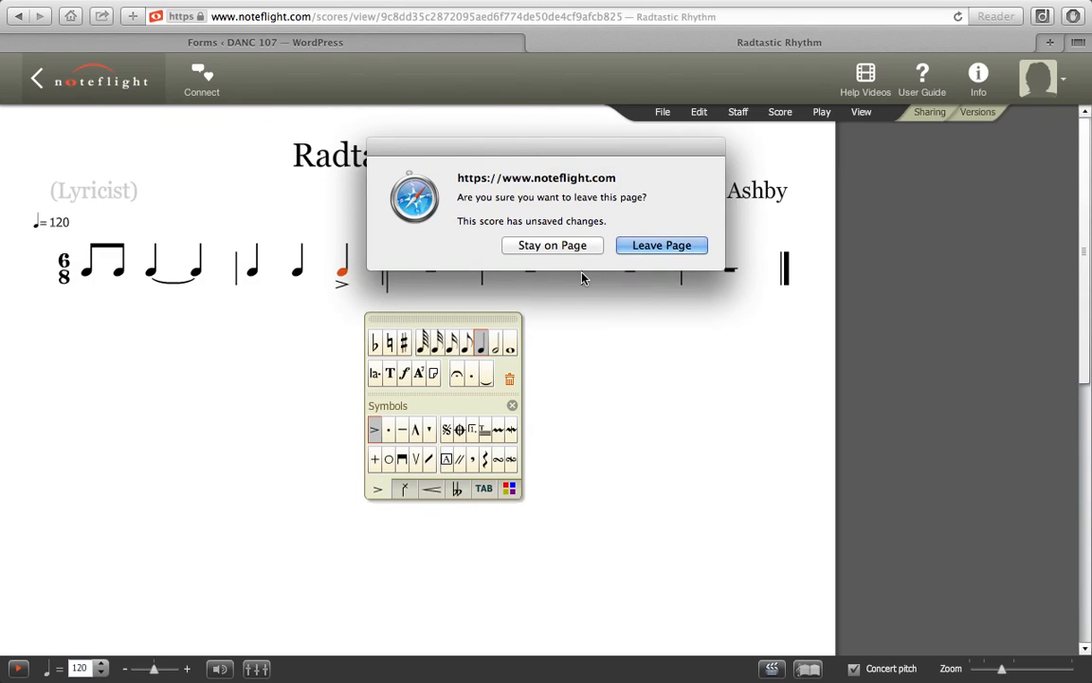
left_click(553, 245)
left_click(666, 112)
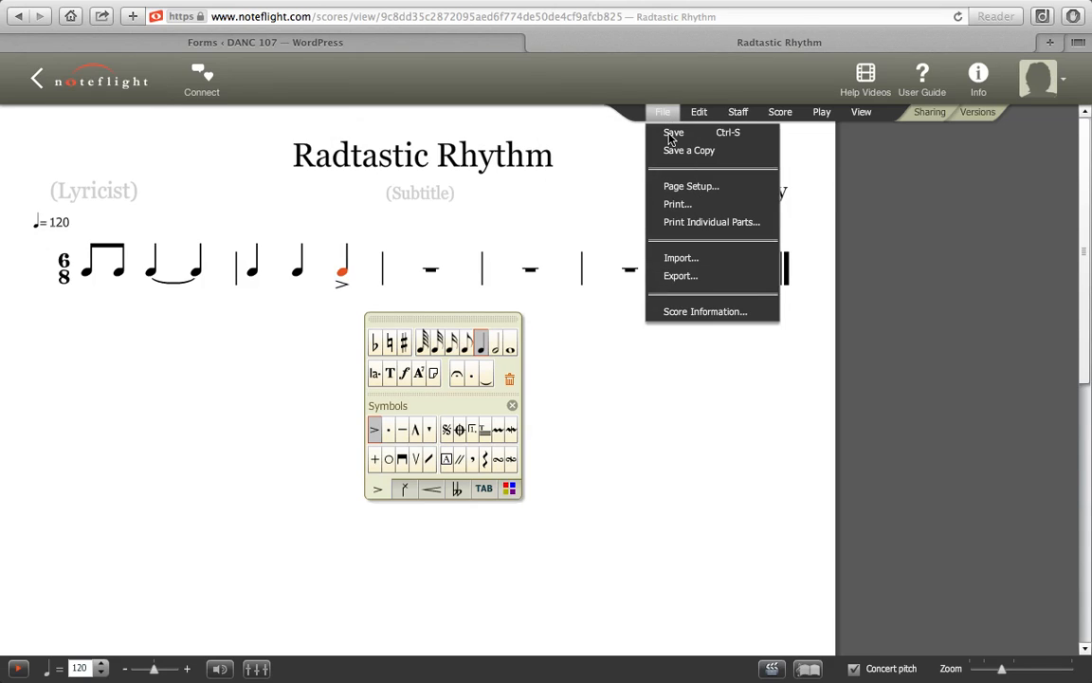
left_click(669, 138)
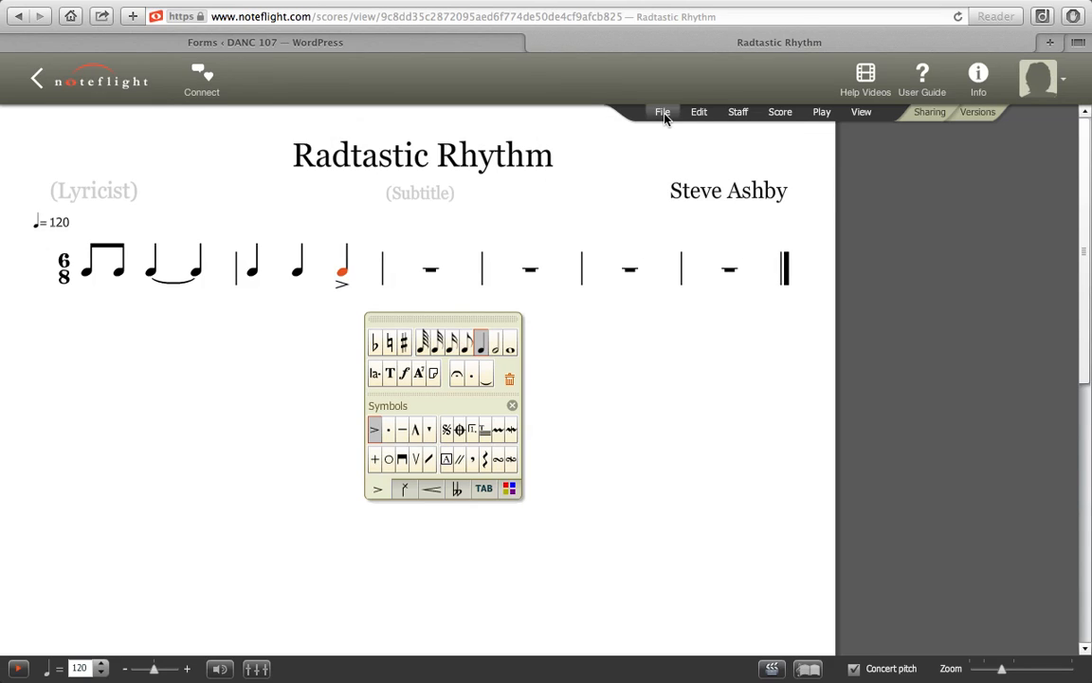
left_click(664, 113)
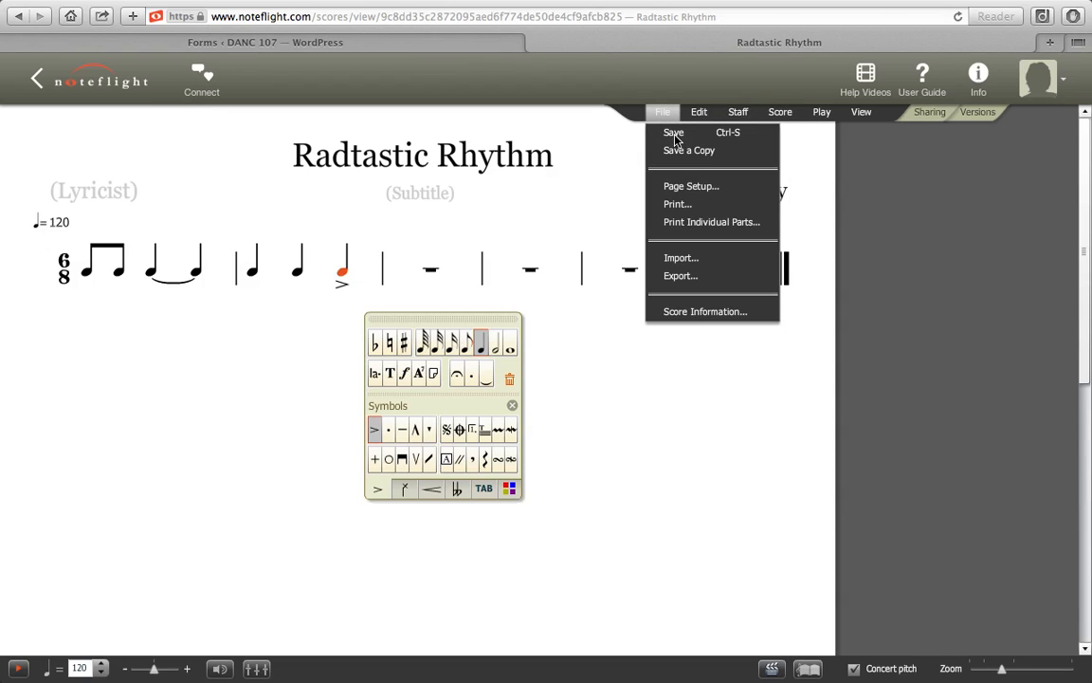
left_click(671, 138)
- Leave the score page for the list of your scores and open the shared 6/8 example score
left_click(94, 81)
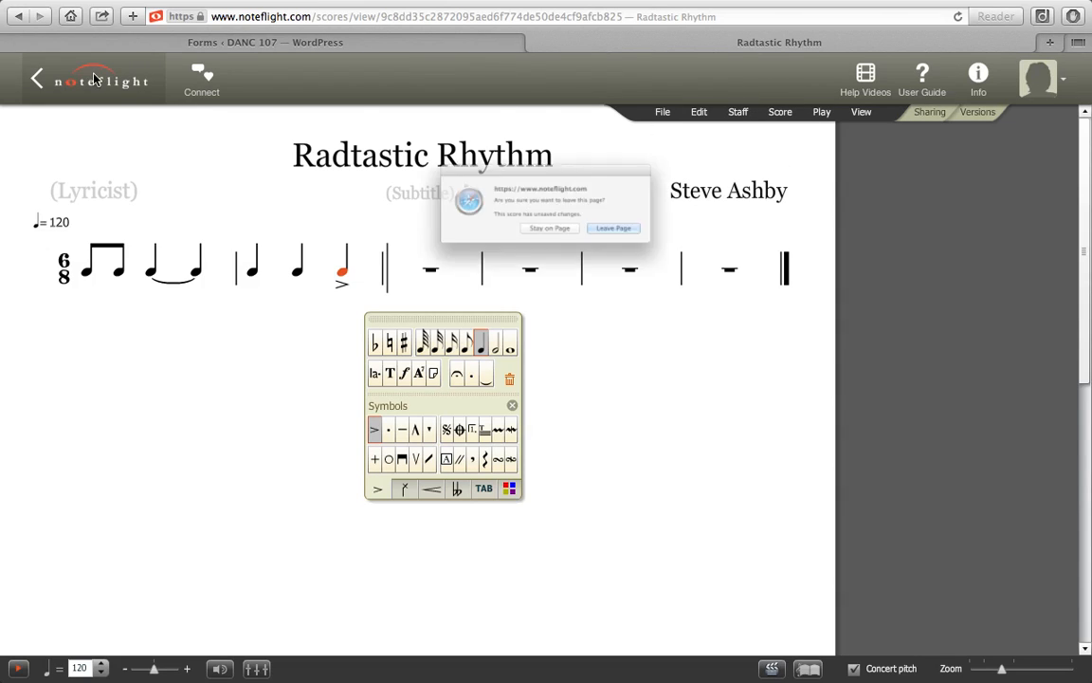
left_click(661, 245)
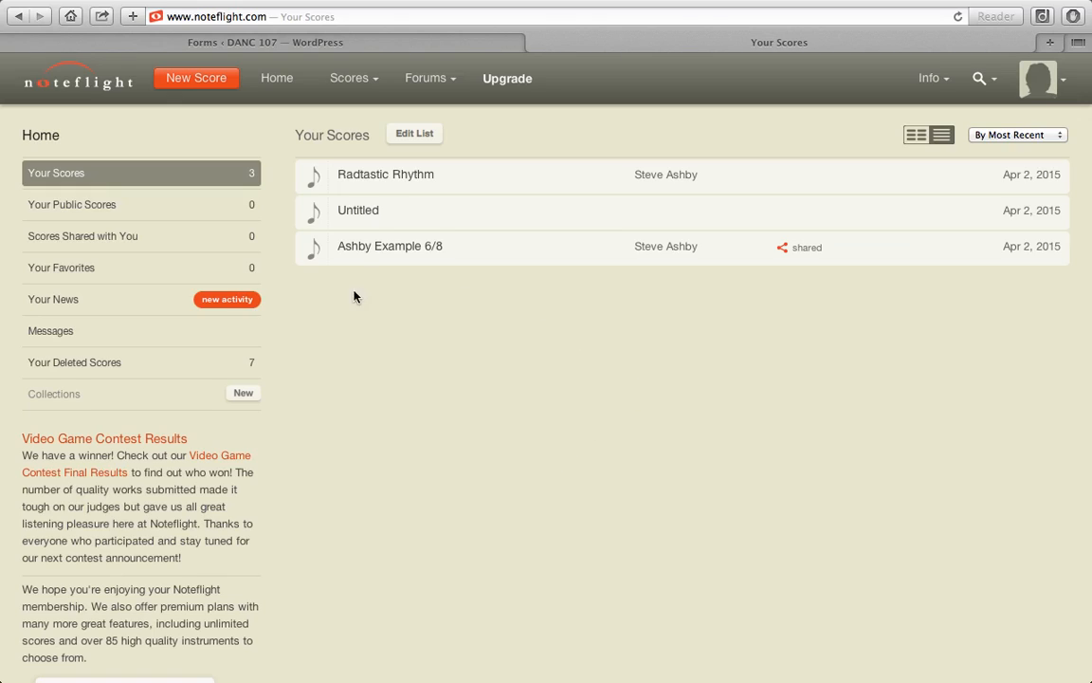
left_click(366, 258)
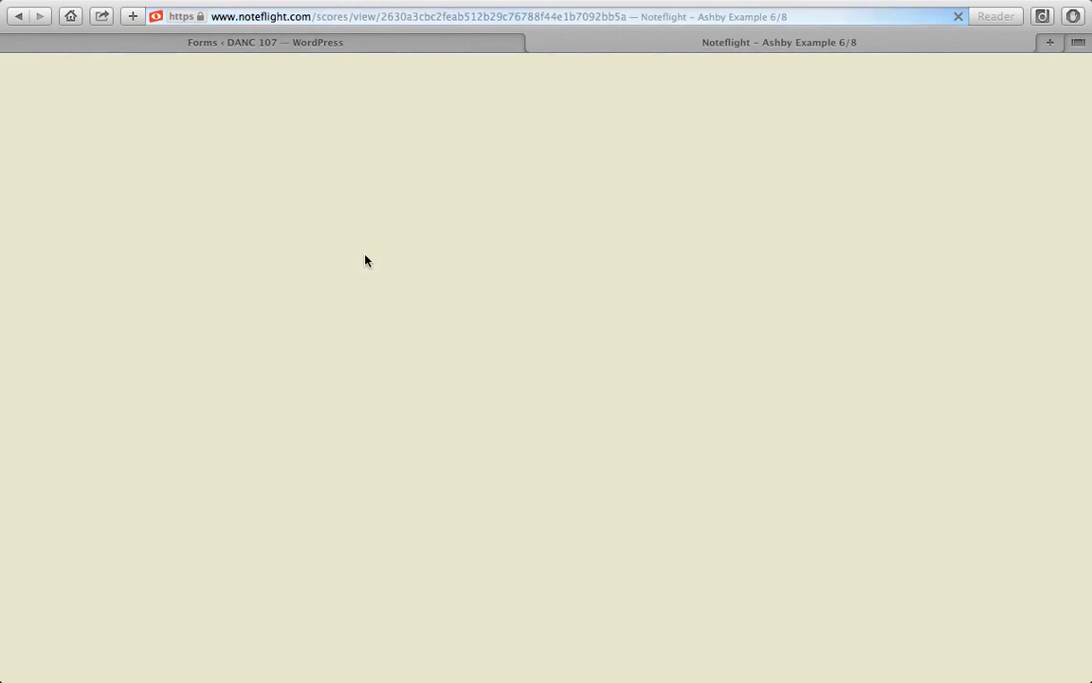